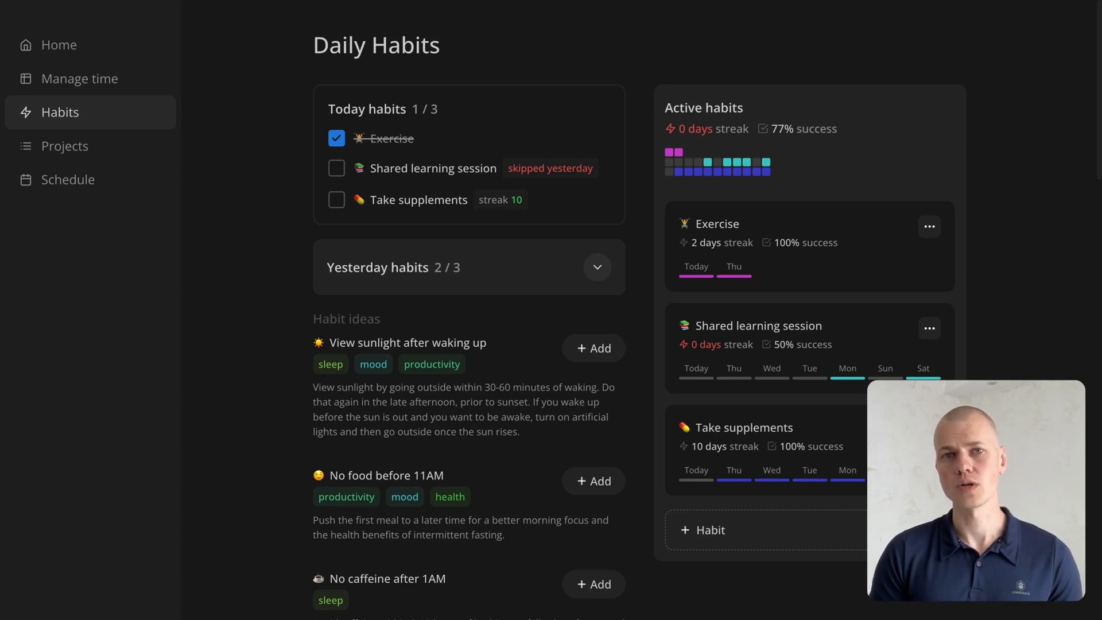
# Open and dismiss the Exercise and Shared learning session habit option menus at desktop width
pyautogui.click(929, 227)
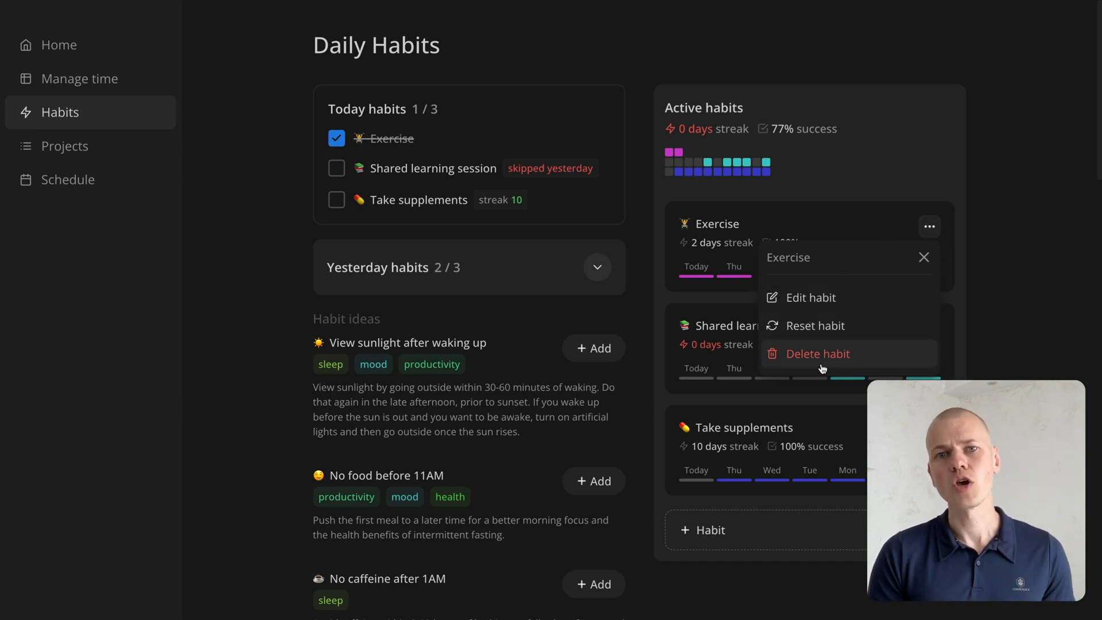
pyautogui.press('Escape')
pyautogui.click(931, 329)
pyautogui.press('Escape')
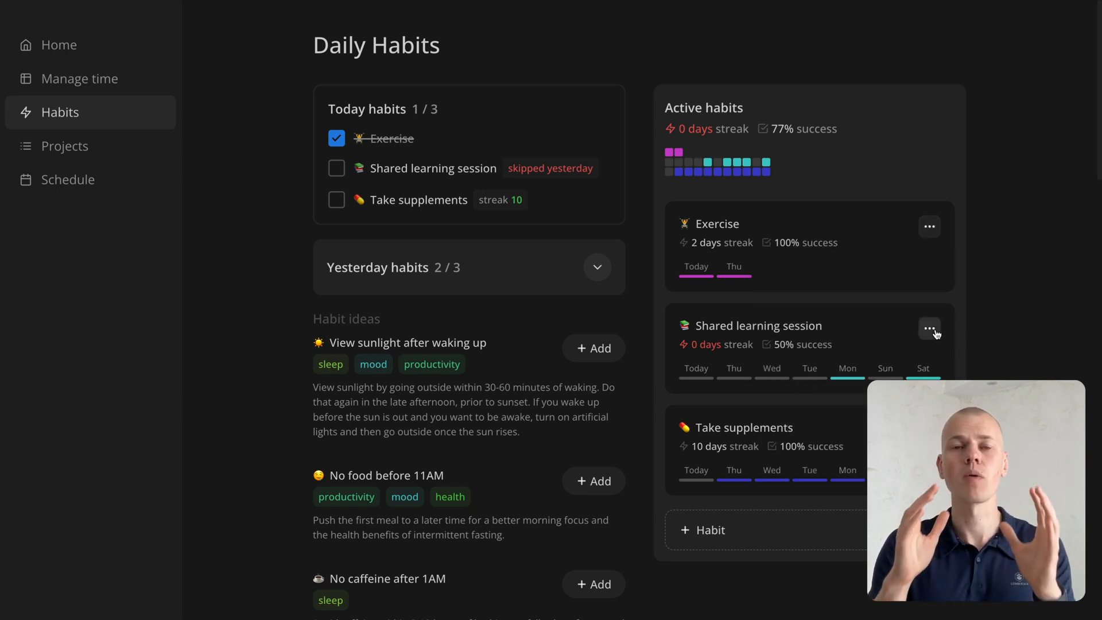
pyautogui.click(932, 330)
# Open the Take supplements habit's options as a bottom slide-over at mobile width, then dismiss it
pyautogui.click(932, 330)
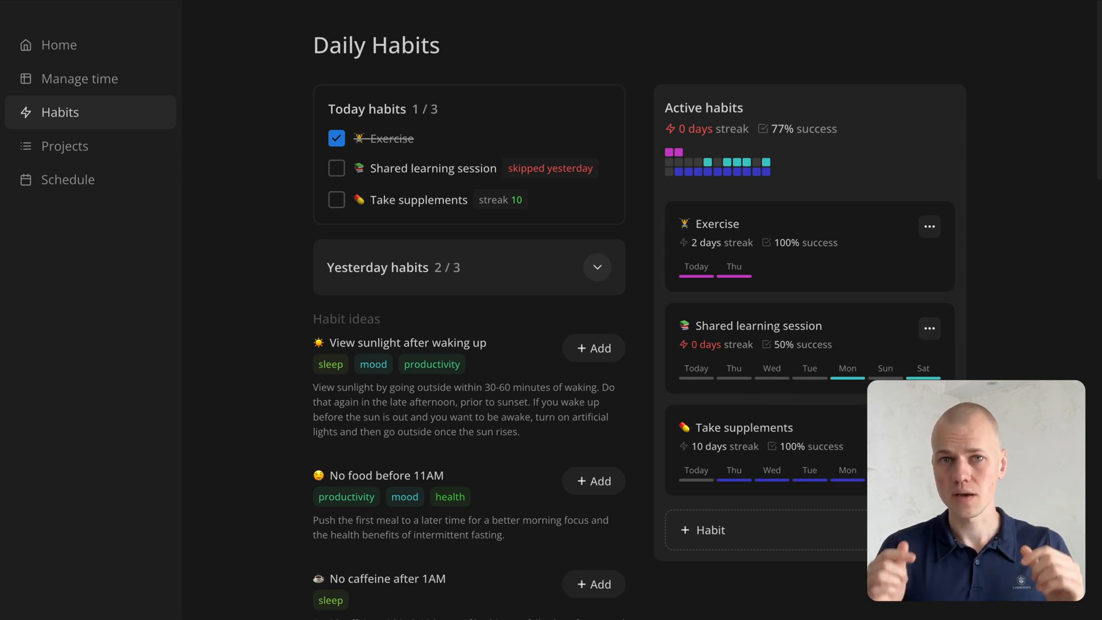
pyautogui.click(929, 429)
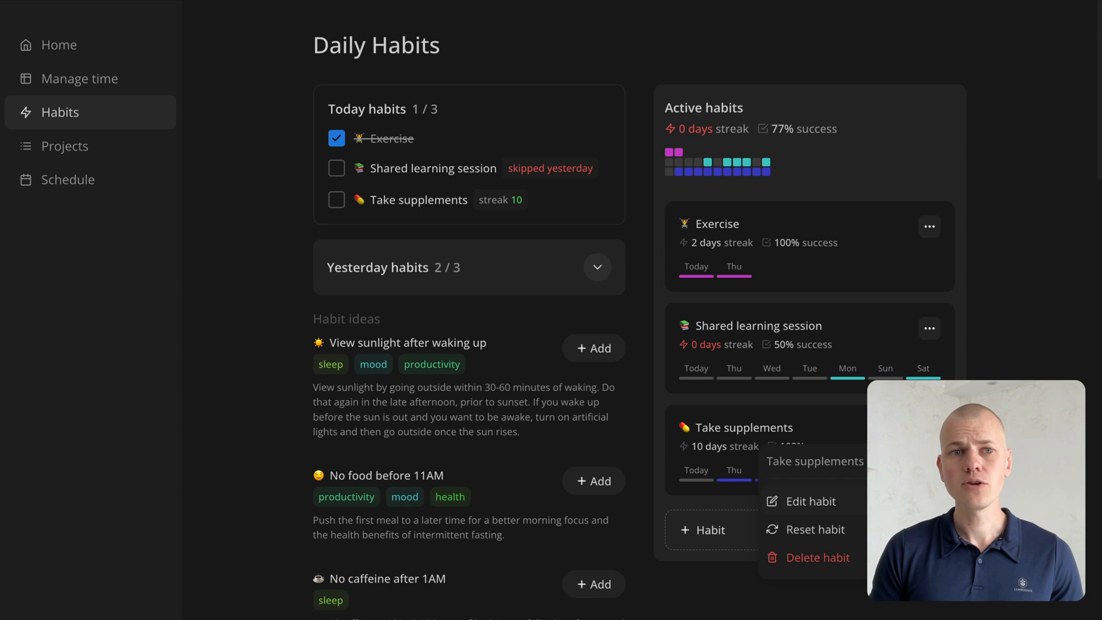
pyautogui.press('Escape')
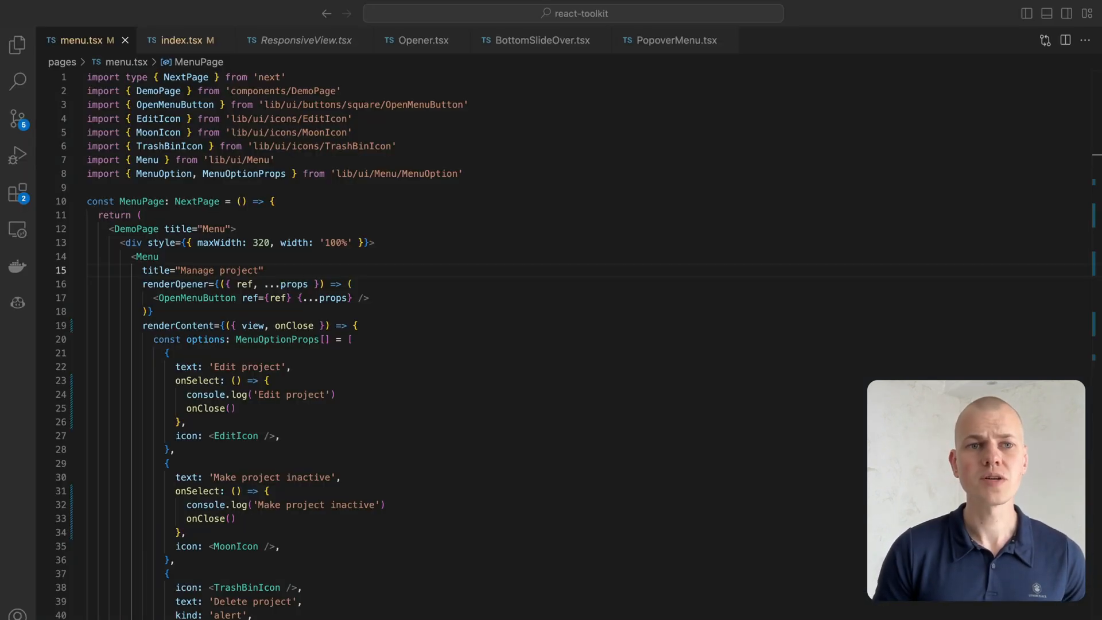
# Review the renderOpener and renderContent props and the OpenMenuButton usage in menu.tsx
pyautogui.click(236, 518)
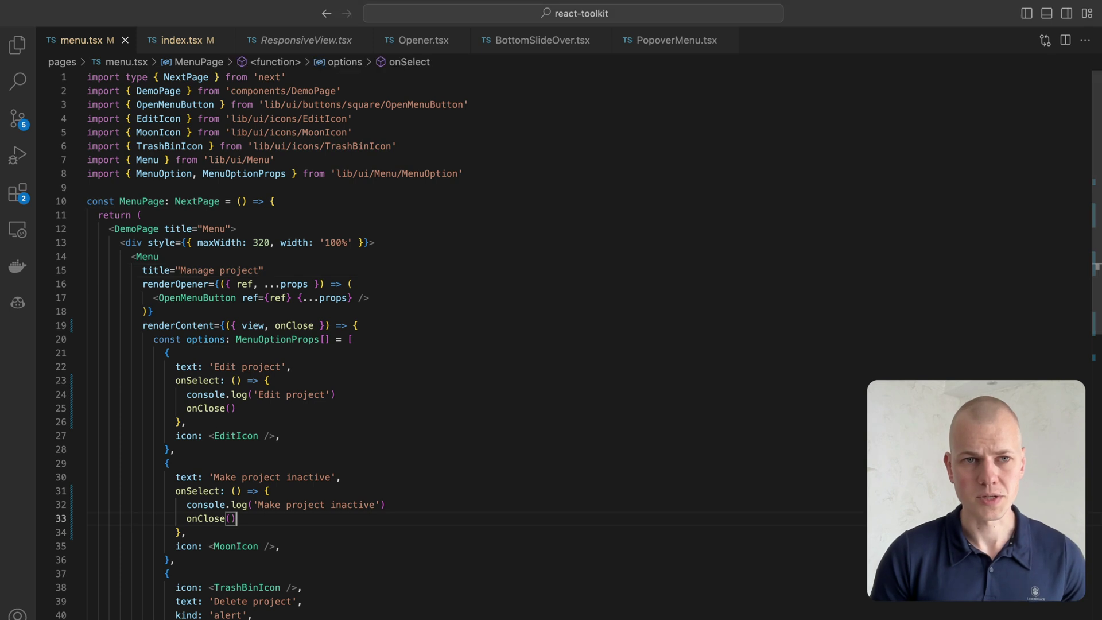
pyautogui.doubleClick(175, 284)
pyautogui.doubleClick(173, 326)
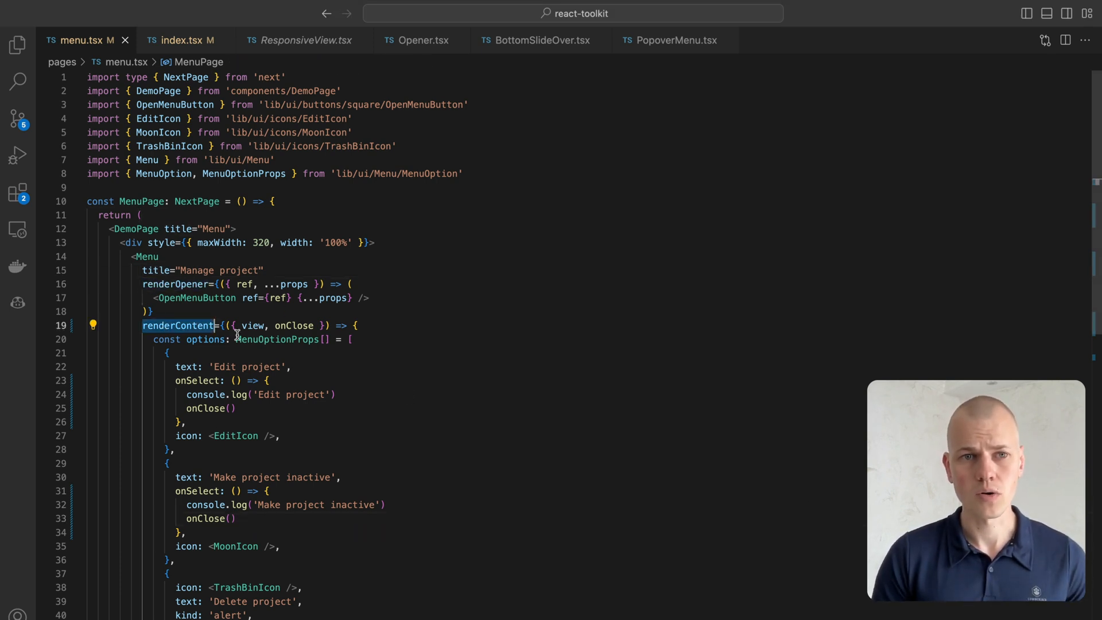
pyautogui.scroll(-3, 375, 375)
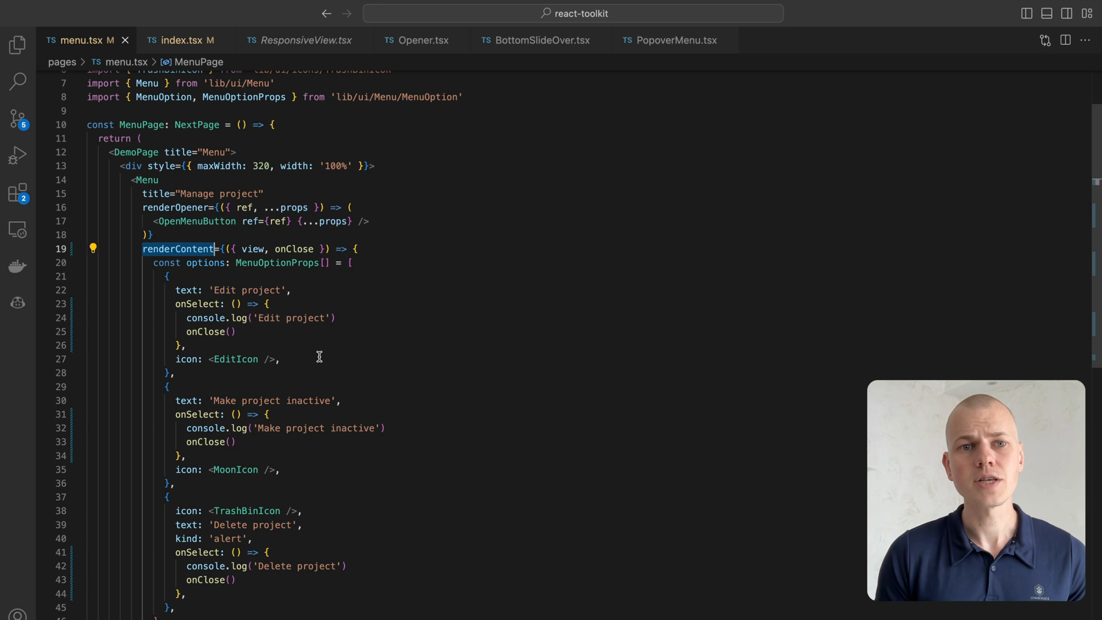
pyautogui.doubleClick(197, 221)
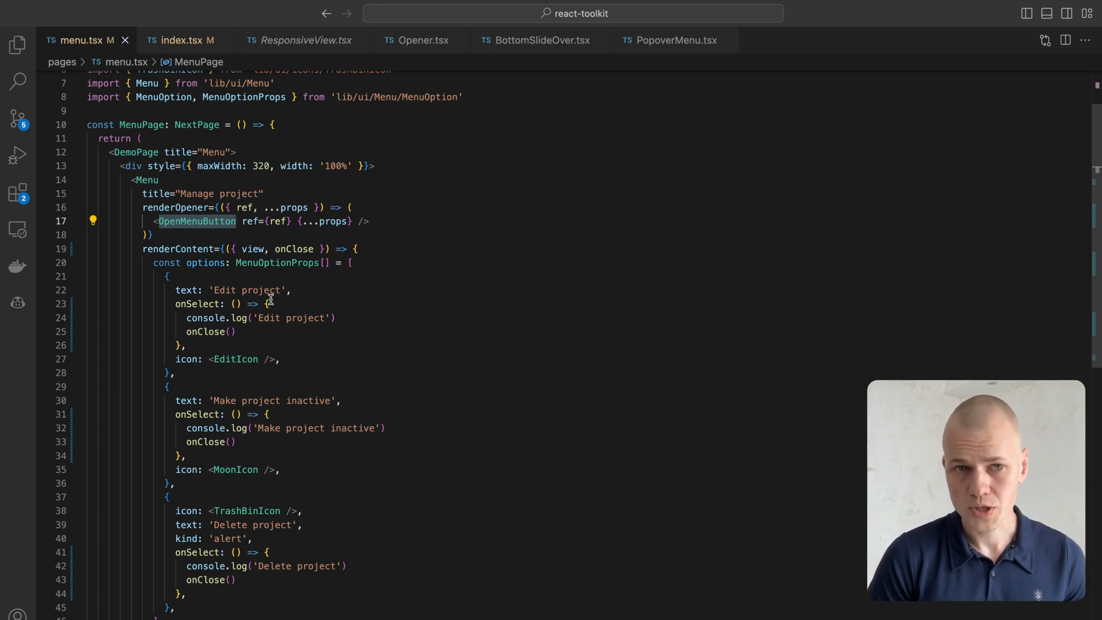
pyautogui.click(297, 603)
# Jump from the MenuOption import on line 8 to its definition
pyautogui.click(167, 97)
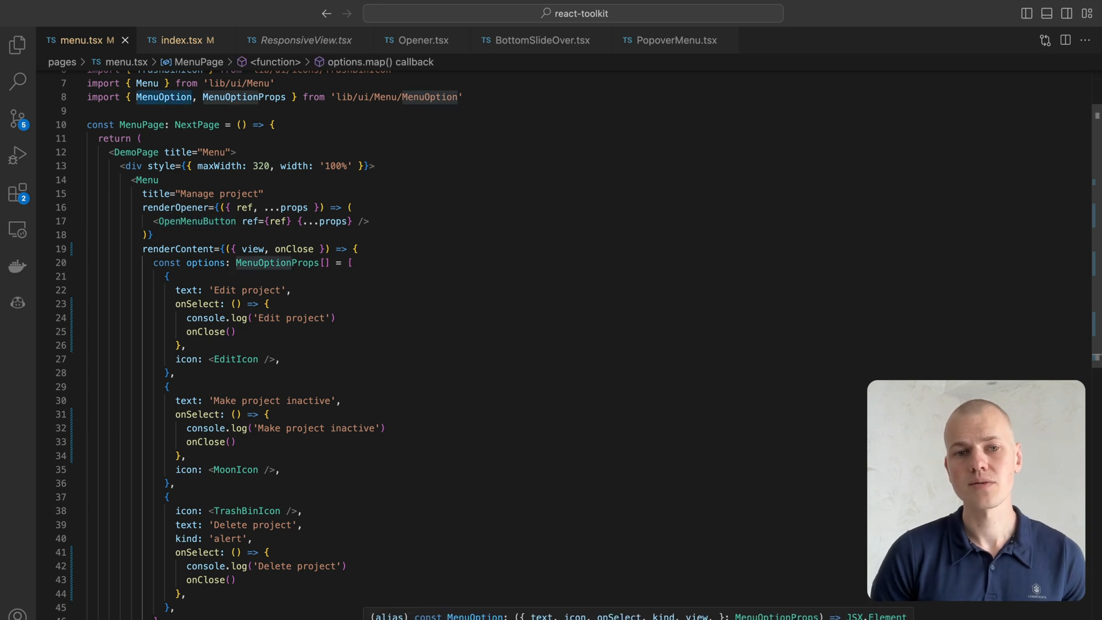
pyautogui.press('F12')
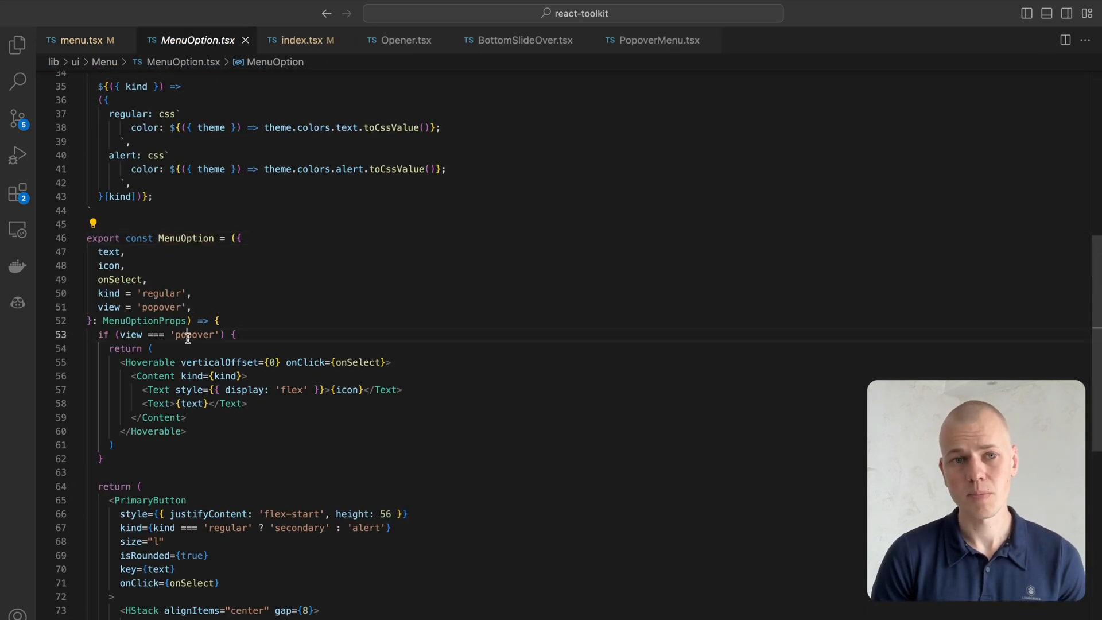
# Inspect MenuOption's popover view check, the PrimaryButton slide-over case and the Content wrapper
pyautogui.click(195, 335)
pyautogui.click(151, 500)
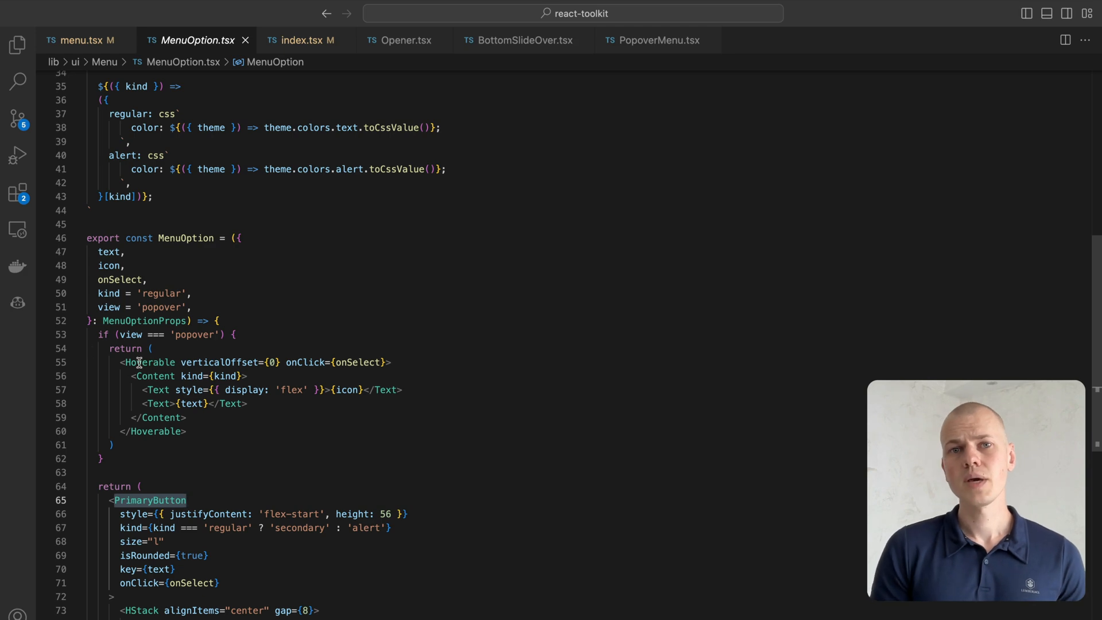
pyautogui.click(162, 417)
pyautogui.scroll(3, 232, 357)
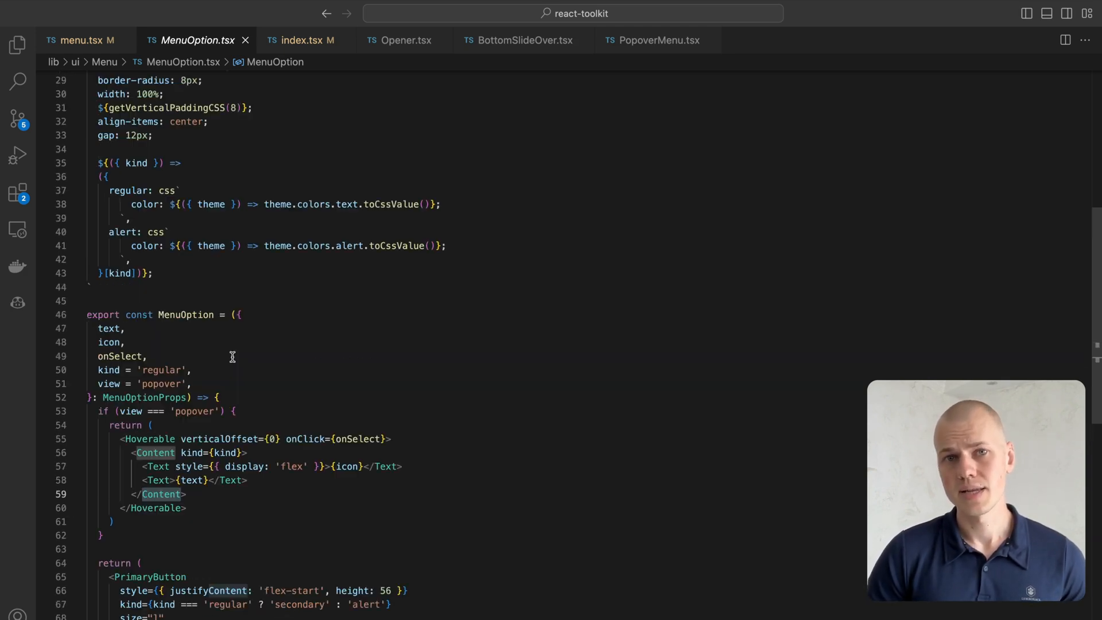
pyautogui.scroll(3, 231, 357)
pyautogui.scroll(2, 232, 357)
pyautogui.scroll(-5, 232, 356)
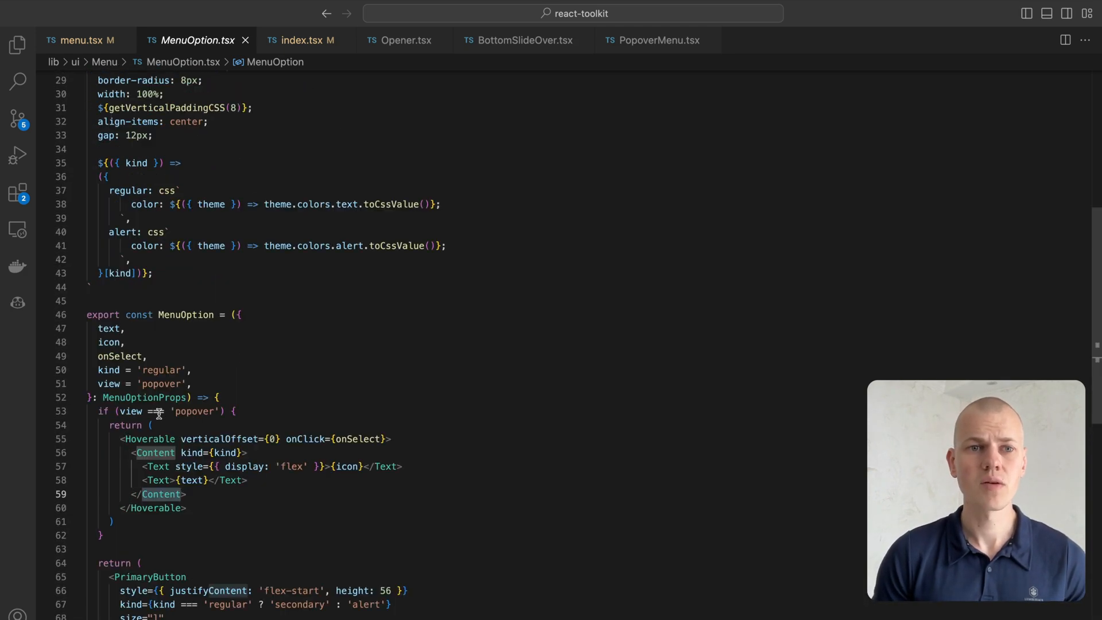
# Jump into the Hoverable component's definition, then close Hoverable.tsx and MenuOption.tsx
pyautogui.click(153, 440)
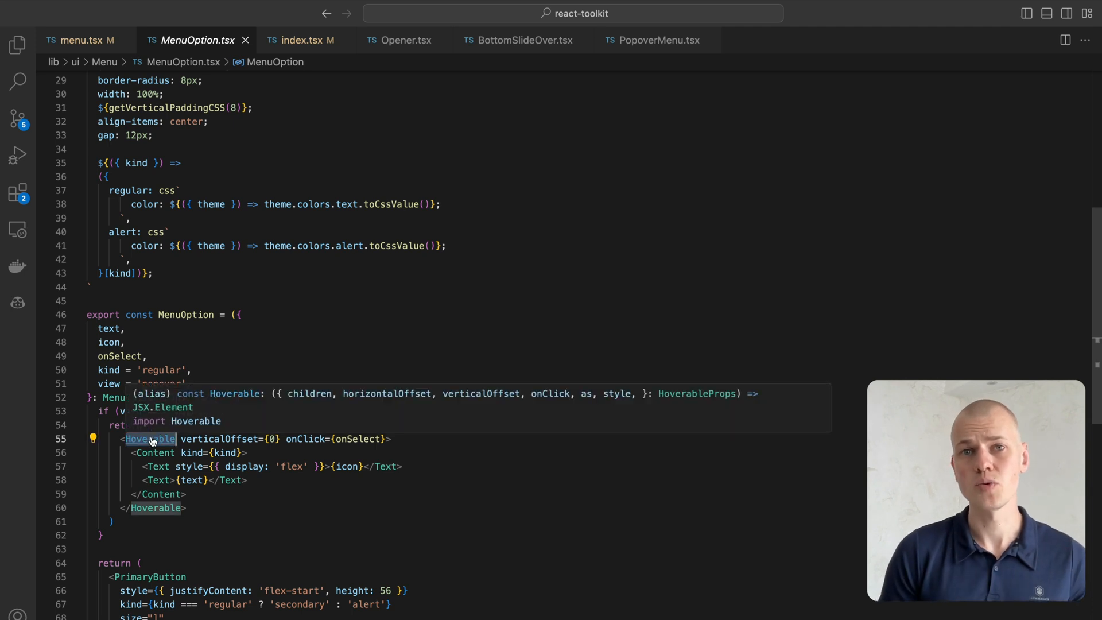
pyautogui.keyDown('super'); pyautogui.click(153, 439); pyautogui.keyUp('super')
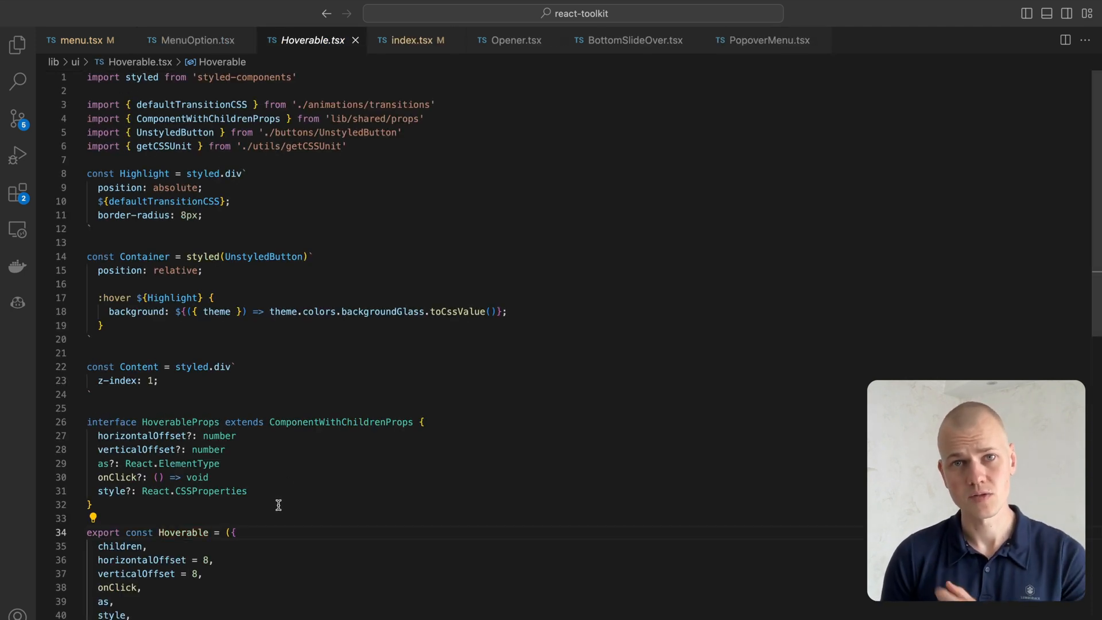
pyautogui.press('super+w')
pyautogui.press('super+w')
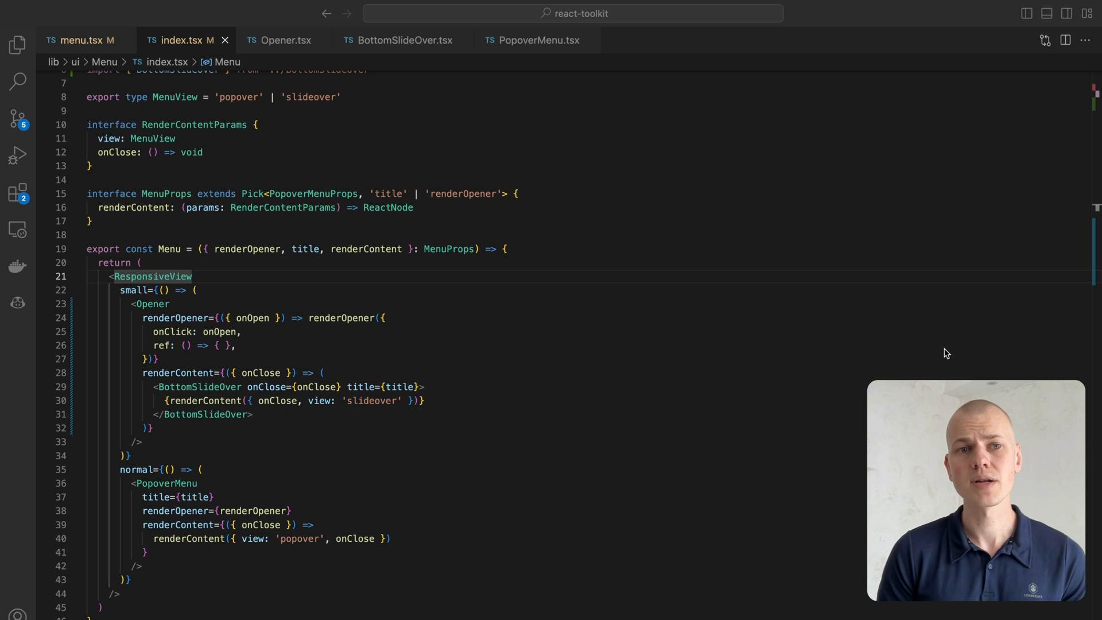
# Review the opener ref and PopoverMenu usage, then jump into the ResponsiveView definition
pyautogui.click(938, 351)
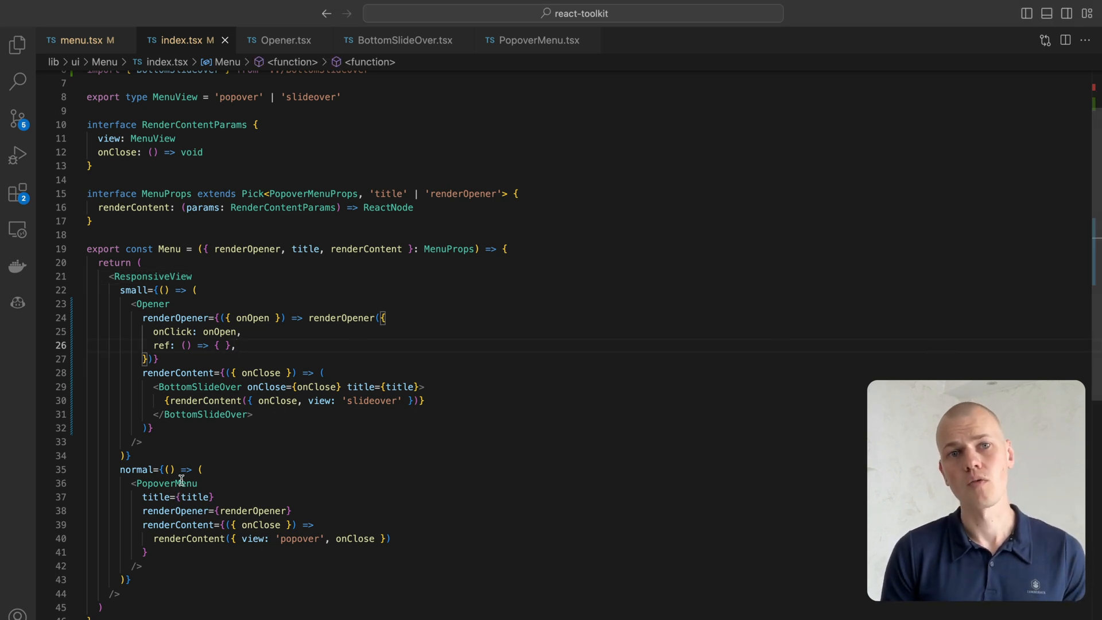
pyautogui.doubleClick(182, 483)
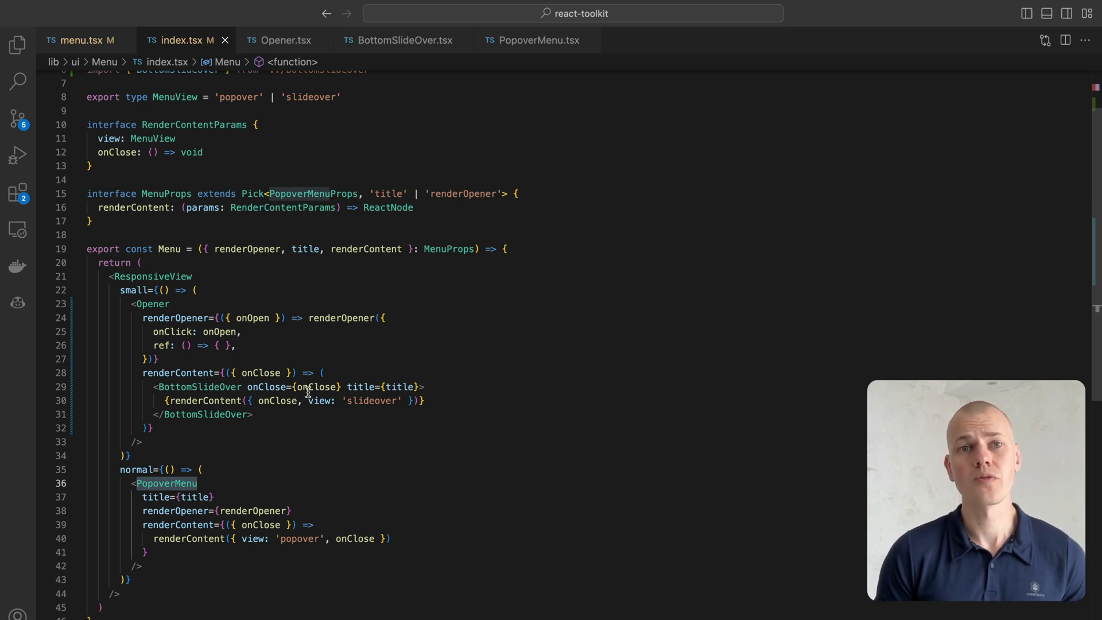
pyautogui.click(191, 277)
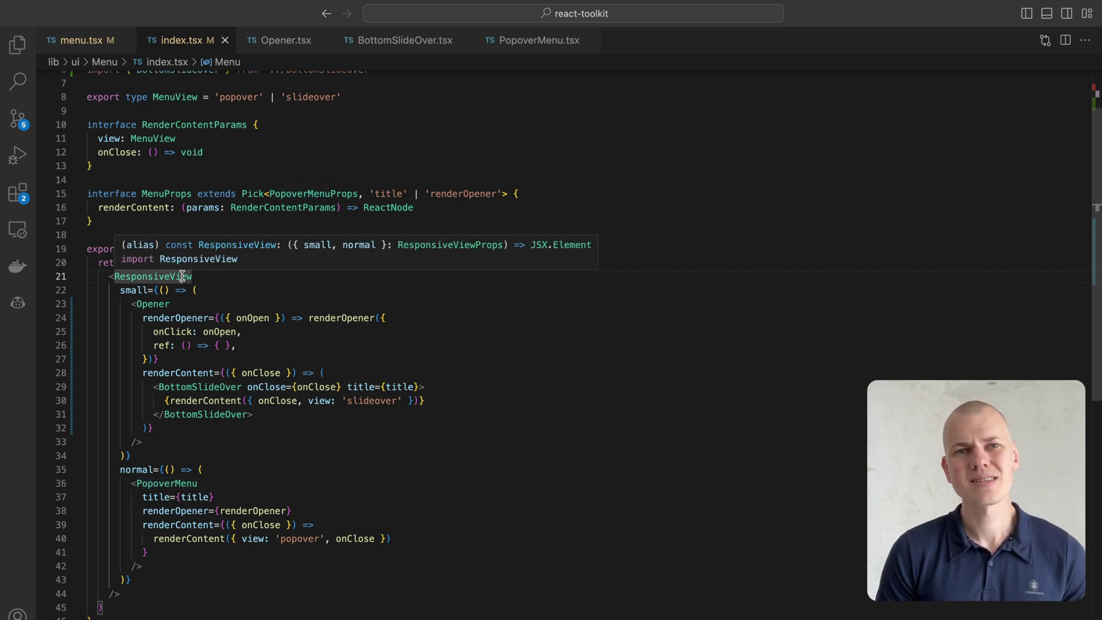
pyautogui.keyDown('super'); pyautogui.click(185, 276); pyautogui.keyUp('super')
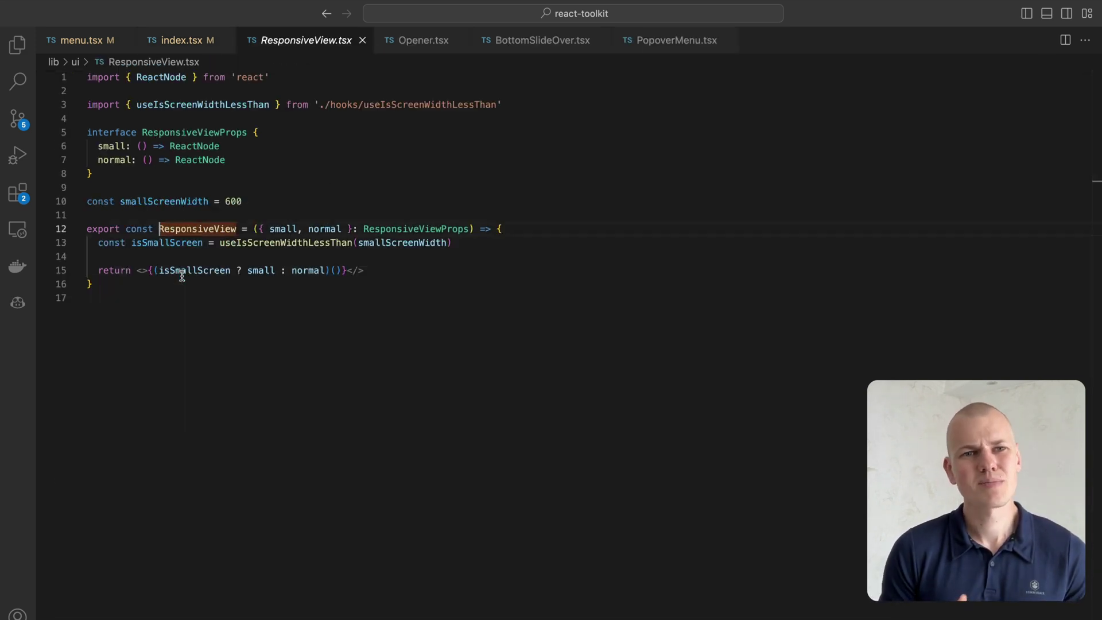
# Inspect ResponsiveView's isSmallScreen breakpoint and switch to the PopoverMenu.tsx tab
pyautogui.click(171, 244)
pyautogui.moveTo(193, 271)
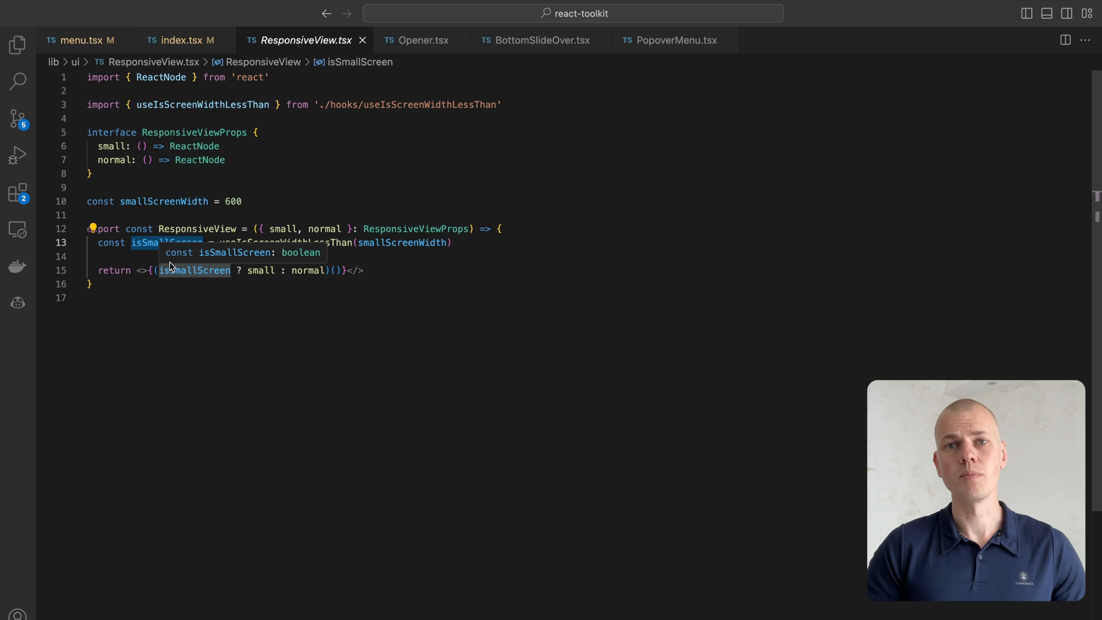
pyautogui.hotkey('ctrl', 'Tab')
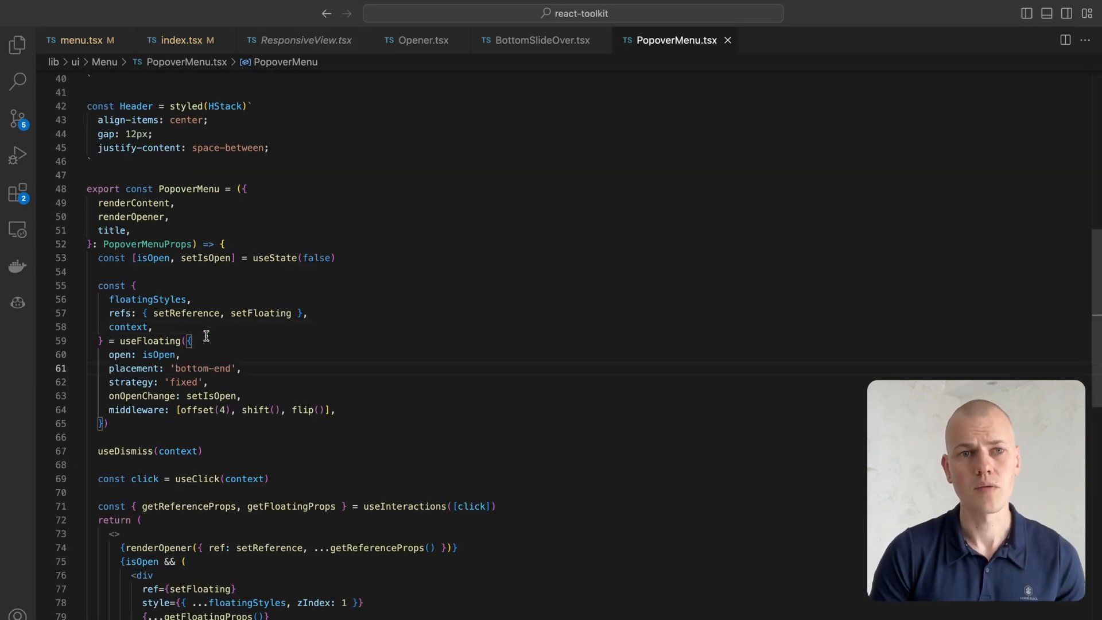
pyautogui.doubleClick(150, 341)
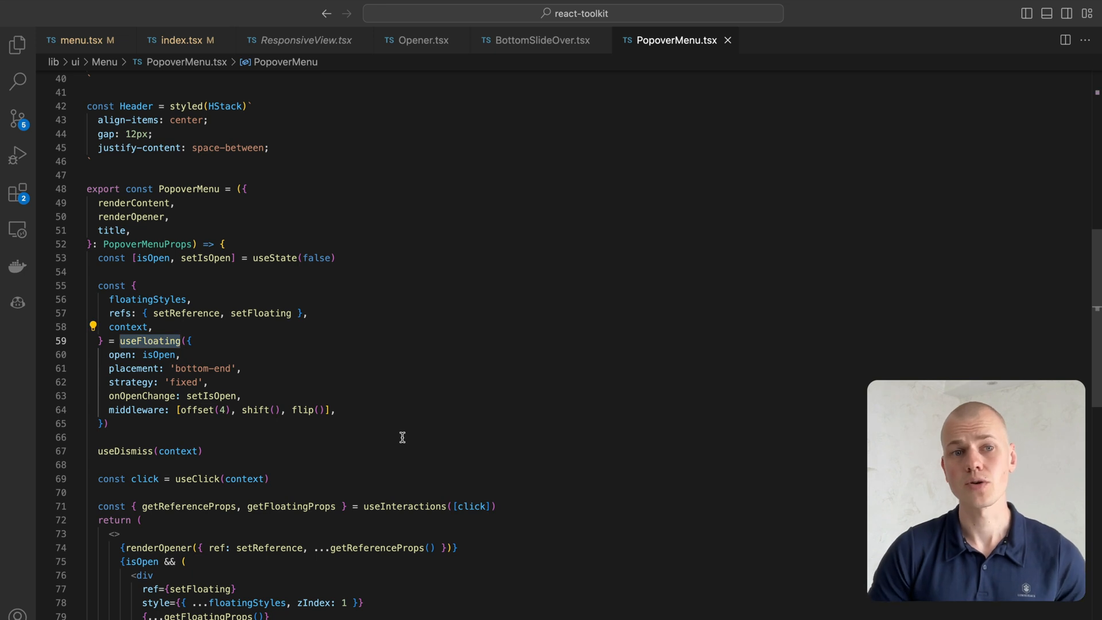
pyautogui.doubleClick(262, 257)
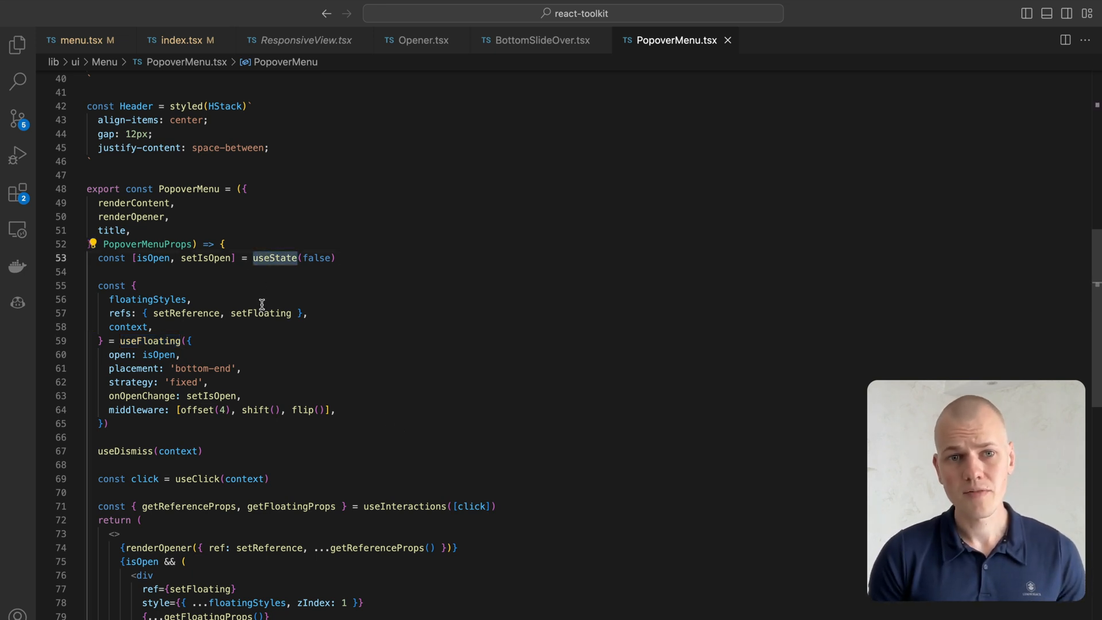
pyautogui.moveTo(121, 547); pyautogui.dragTo(475, 541)
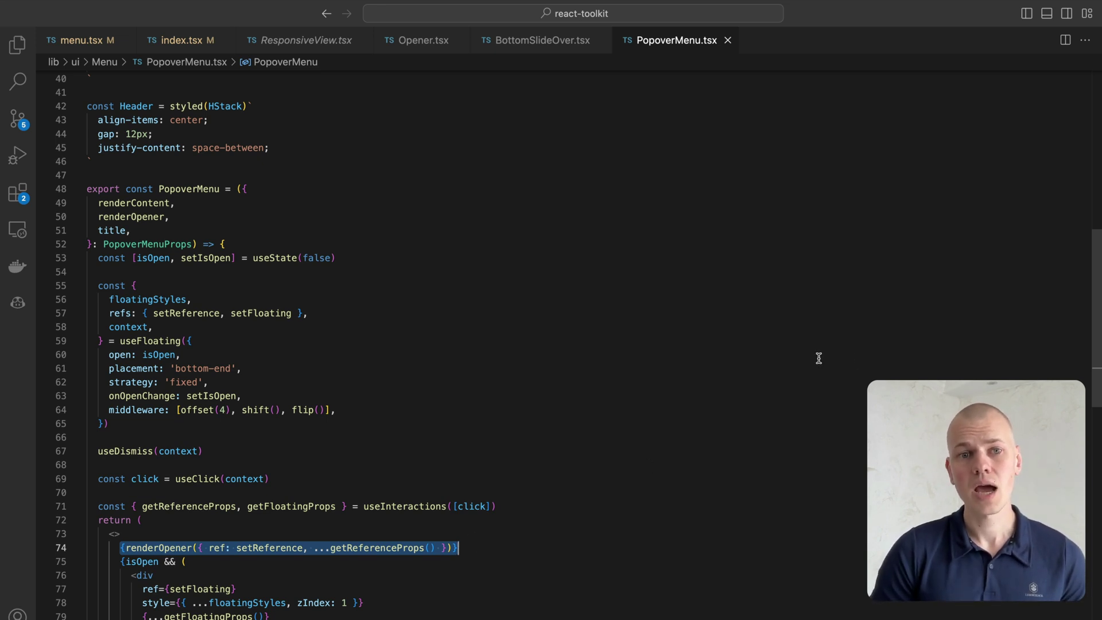
pyautogui.click(773, 369)
pyautogui.scroll(-2, 772, 369)
pyautogui.scroll(-4, 772, 368)
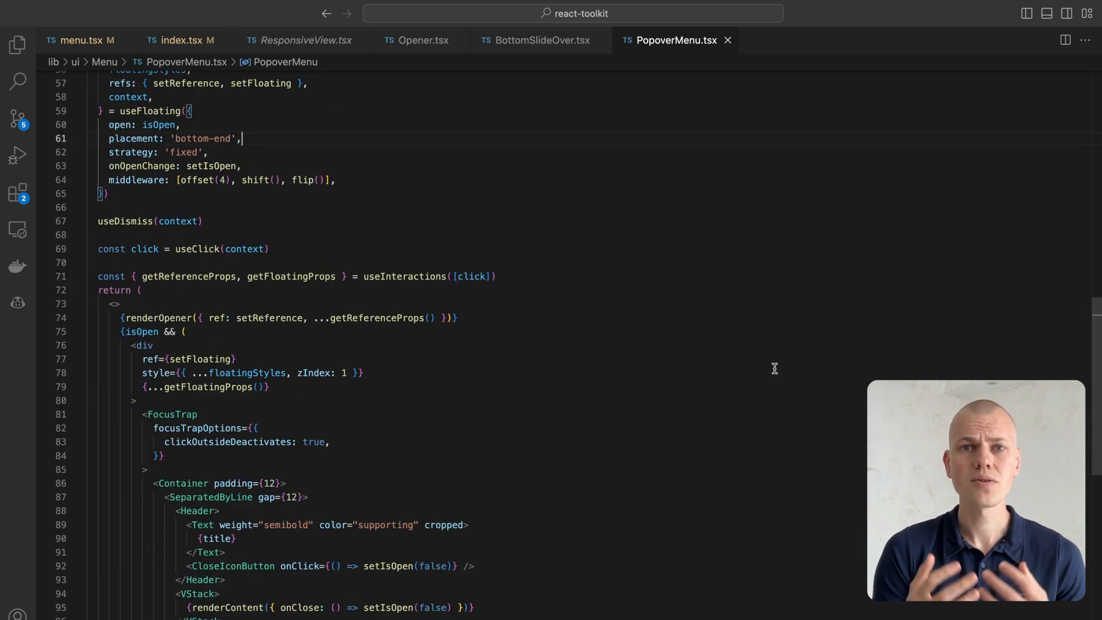
pyautogui.scroll(-1, 773, 368)
pyautogui.doubleClick(145, 270)
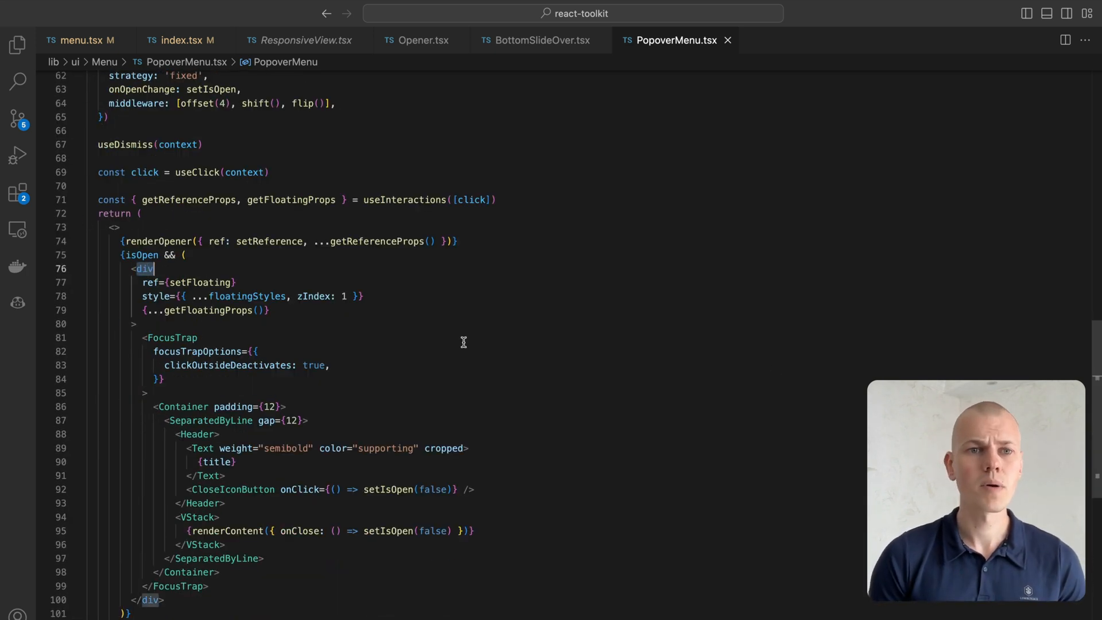
pyautogui.press('Down')
pyautogui.press('Down')
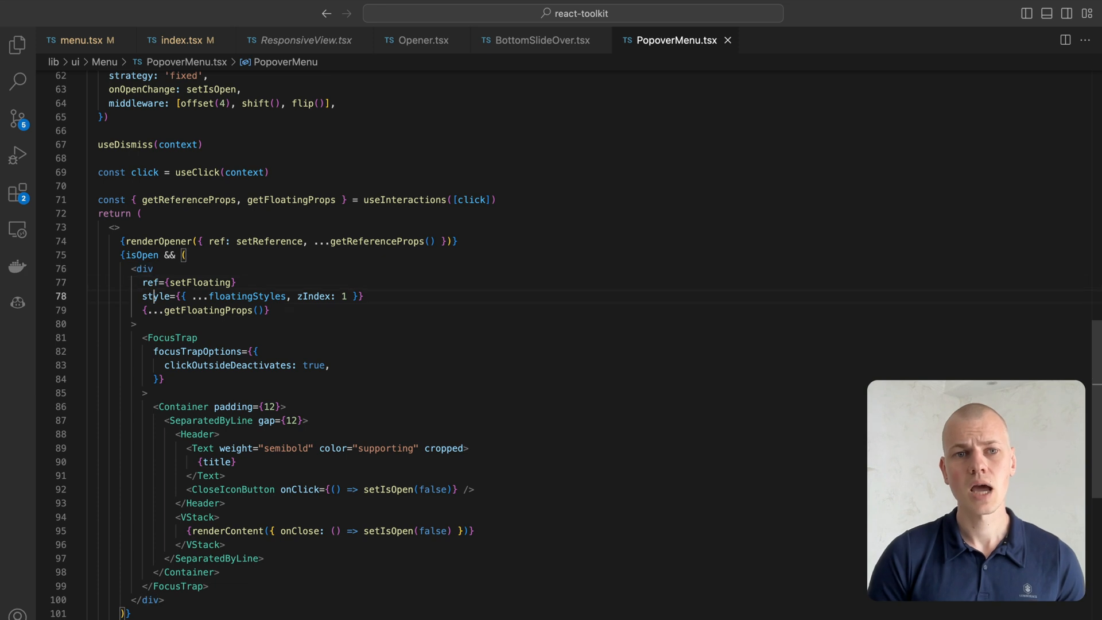
pyautogui.press('End')
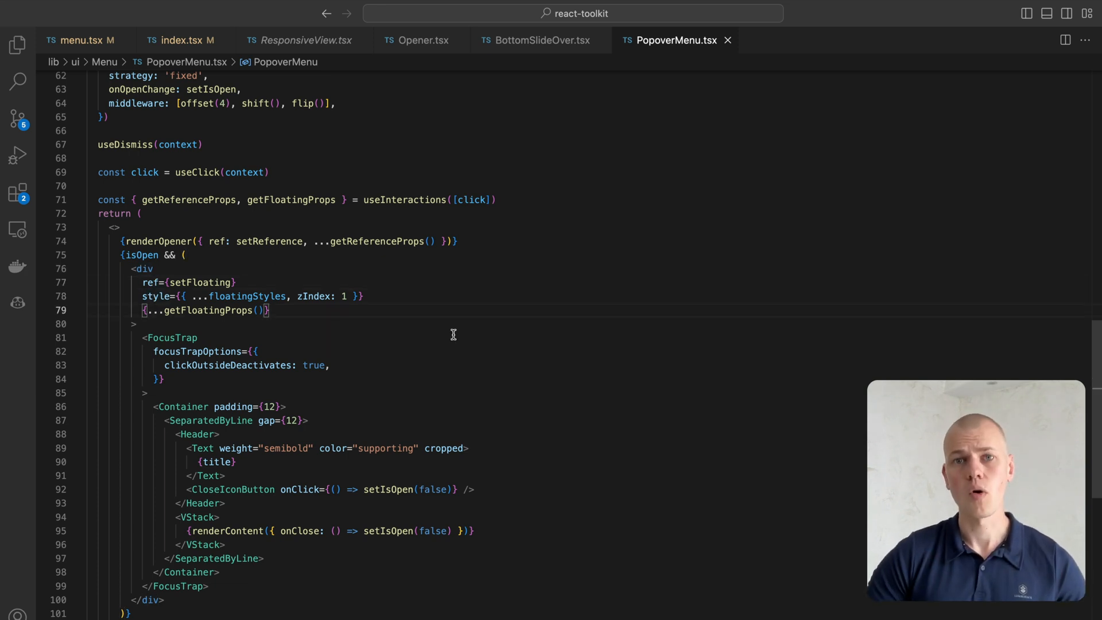
pyautogui.doubleClick(179, 337)
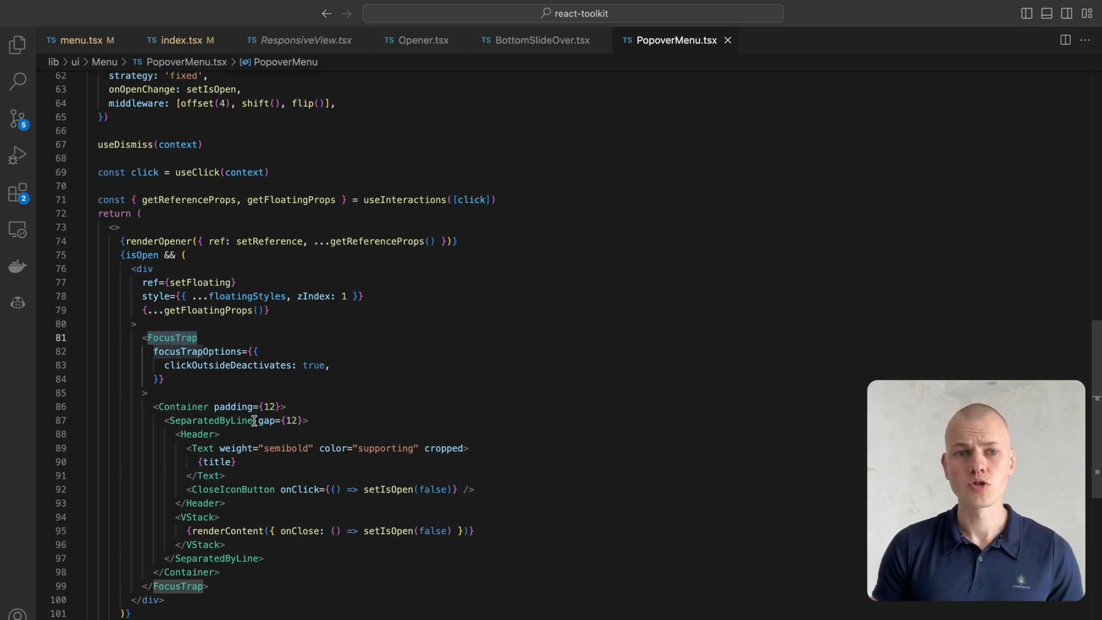
pyautogui.doubleClick(197, 435)
pyautogui.doubleClick(195, 517)
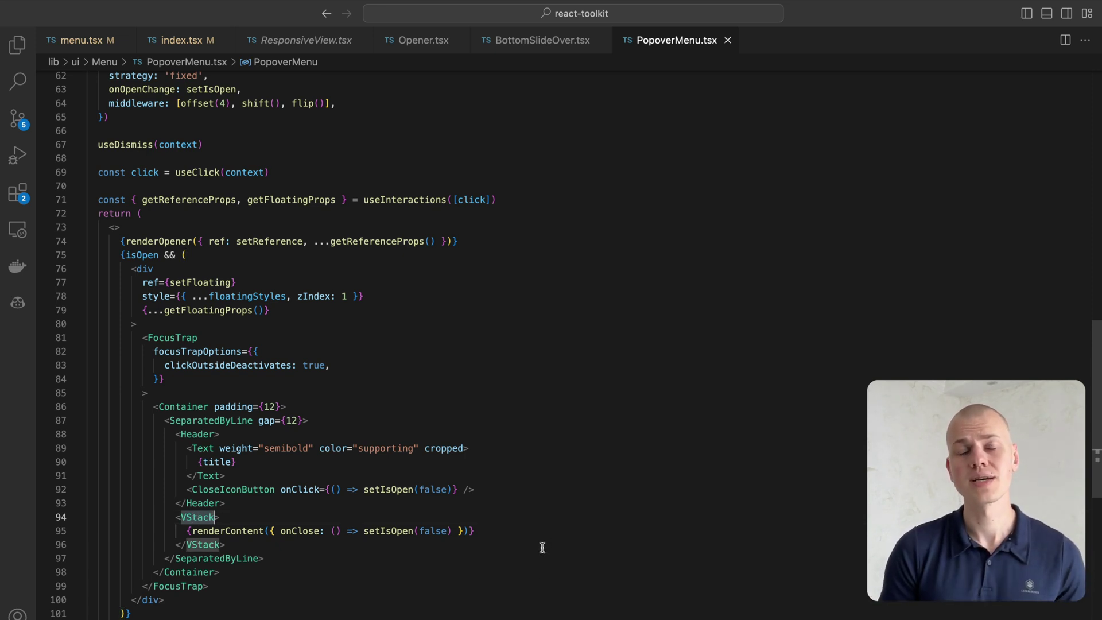
pyautogui.doubleClick(212, 418)
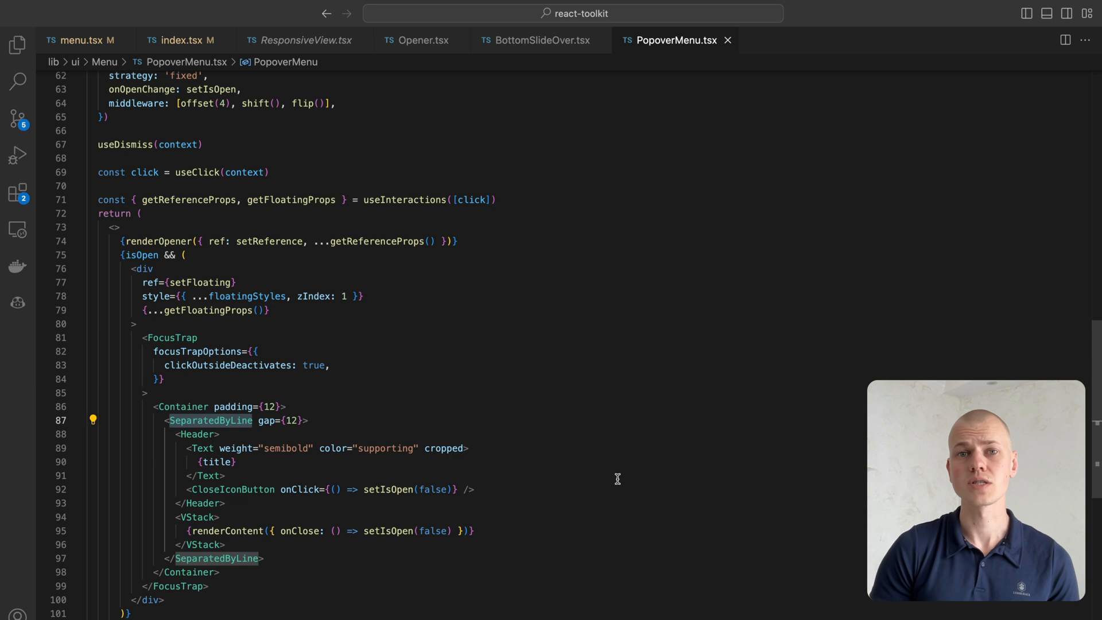
pyautogui.scroll(4, 617, 479)
pyautogui.click(112, 297)
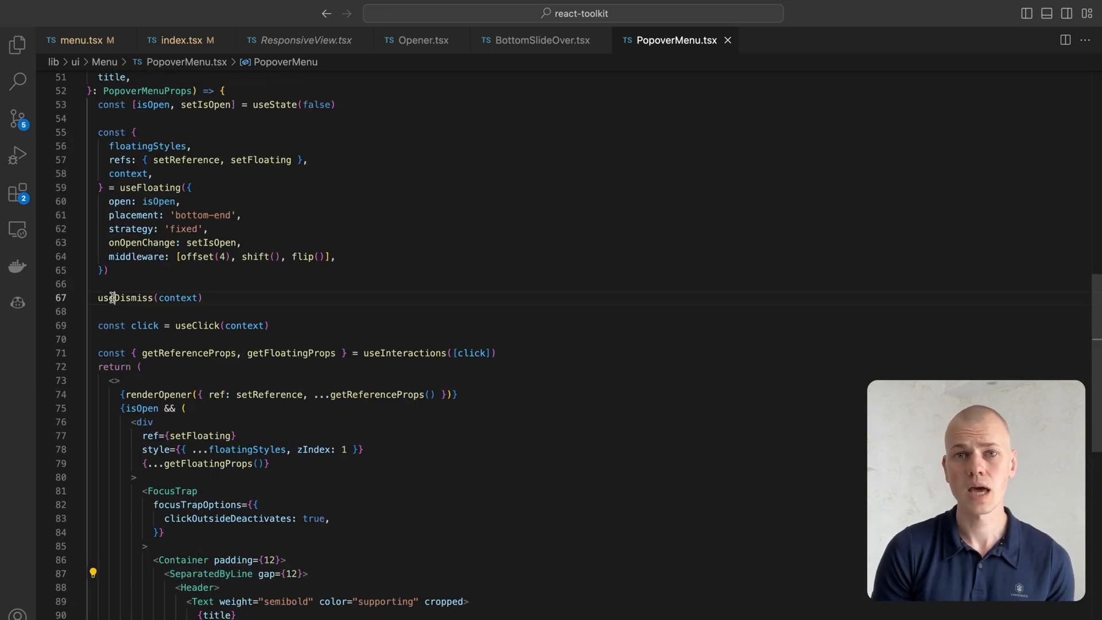
pyautogui.doubleClick(113, 297)
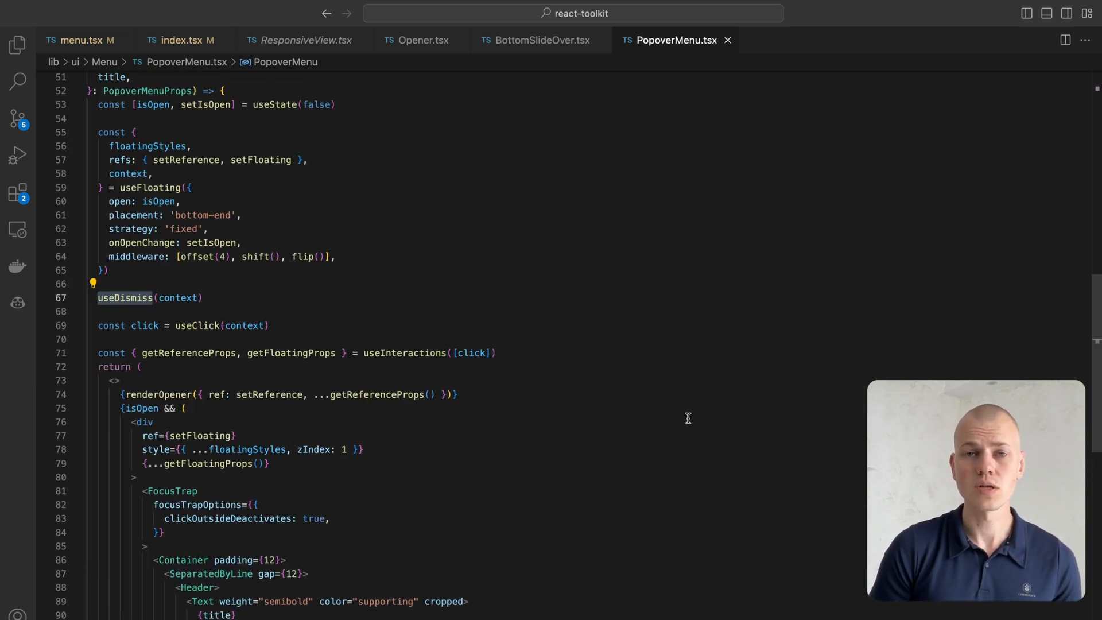
# Review BottomSlideOver.tsx's BodyPortal wrapper and Cover element usages
pyautogui.click(543, 40)
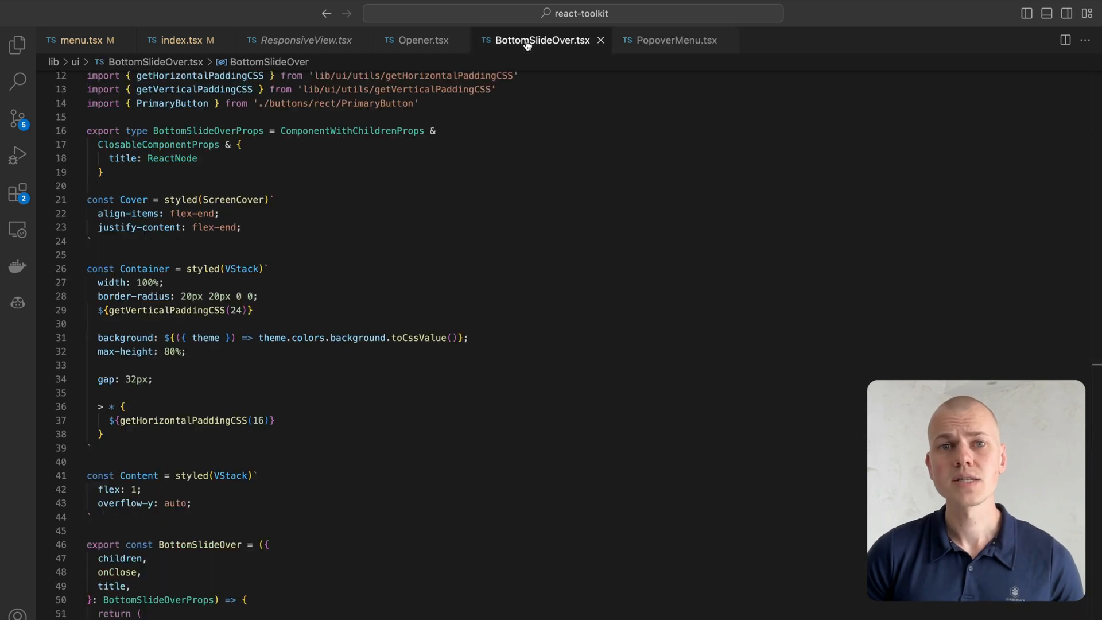
pyautogui.scroll(-3, 462, 274)
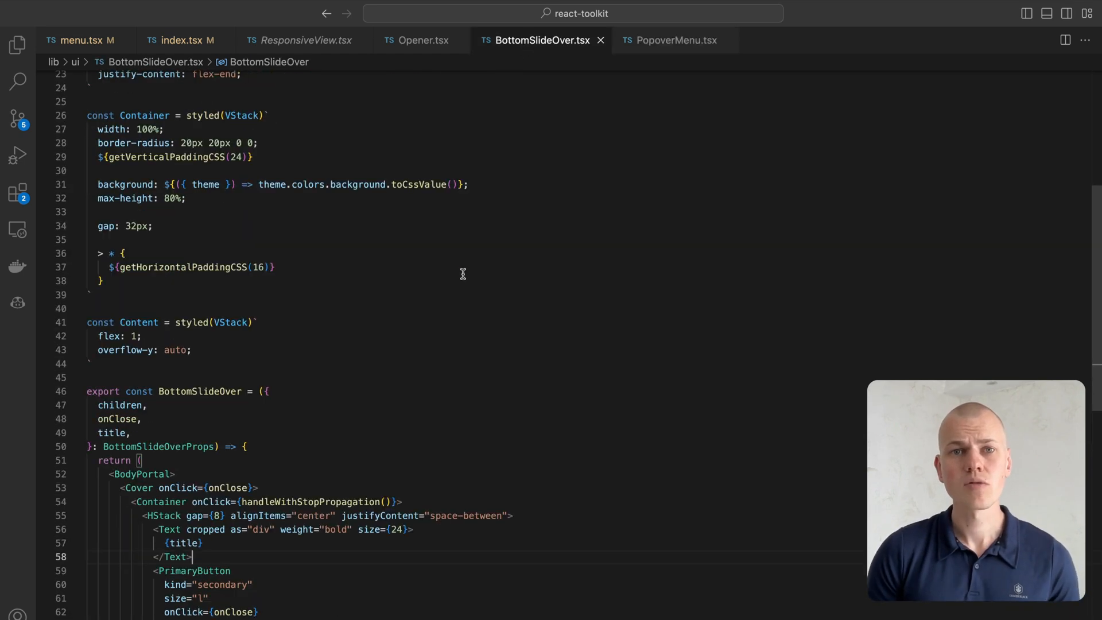
pyautogui.scroll(-5, 463, 275)
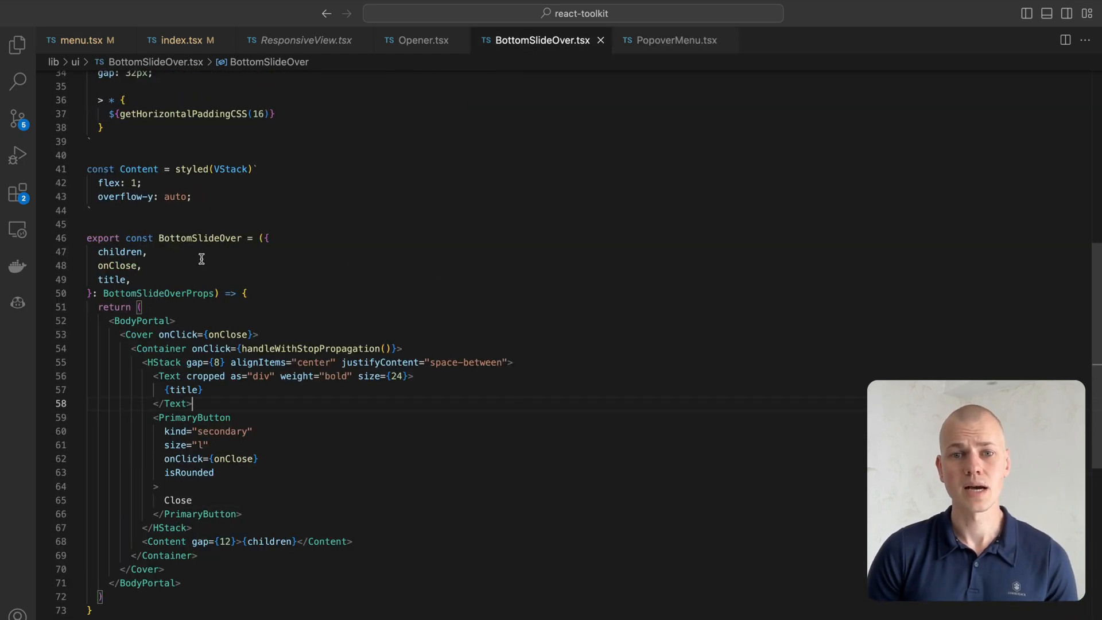
pyautogui.click(142, 321)
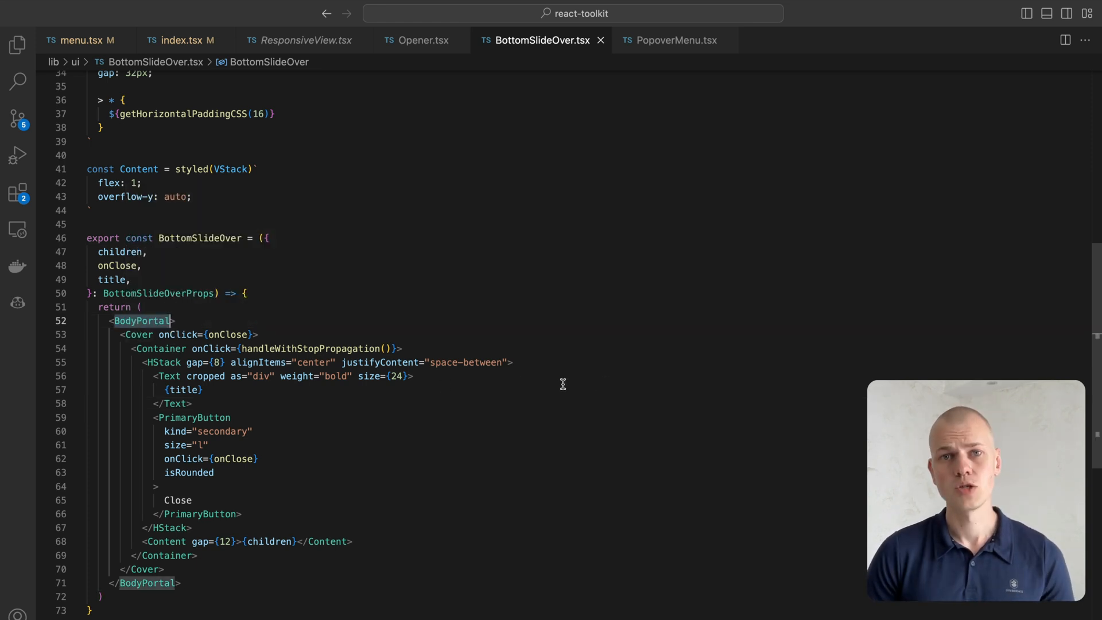
pyautogui.click(139, 334)
pyautogui.scroll(7, 178, 364)
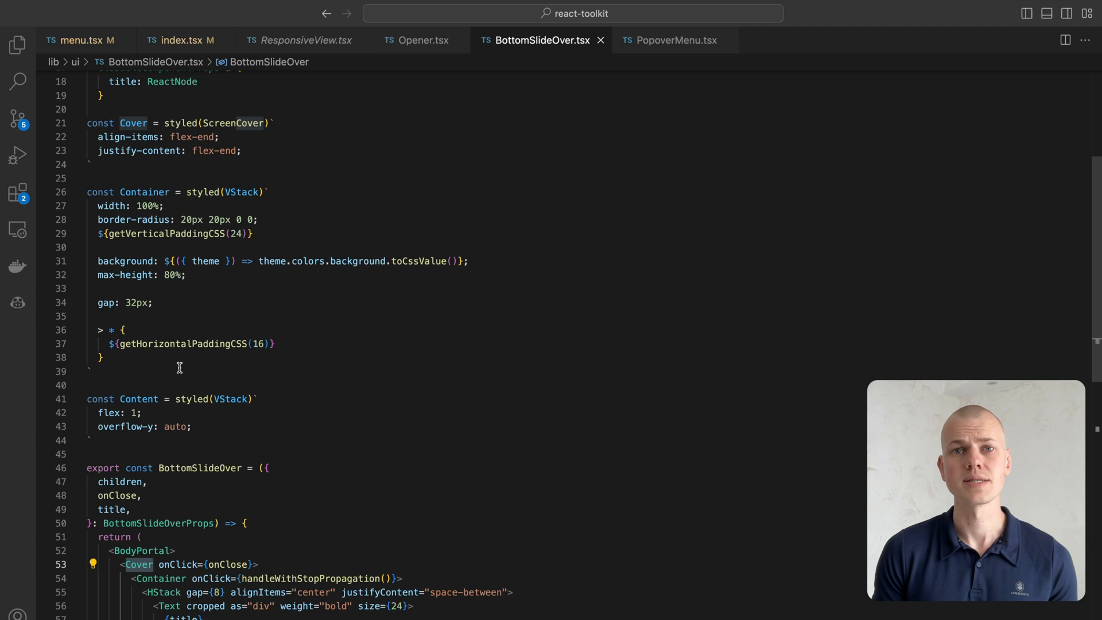
pyautogui.scroll(5, 177, 368)
# Inspect the Cover definition styled from ScreenCover
pyautogui.click(133, 276)
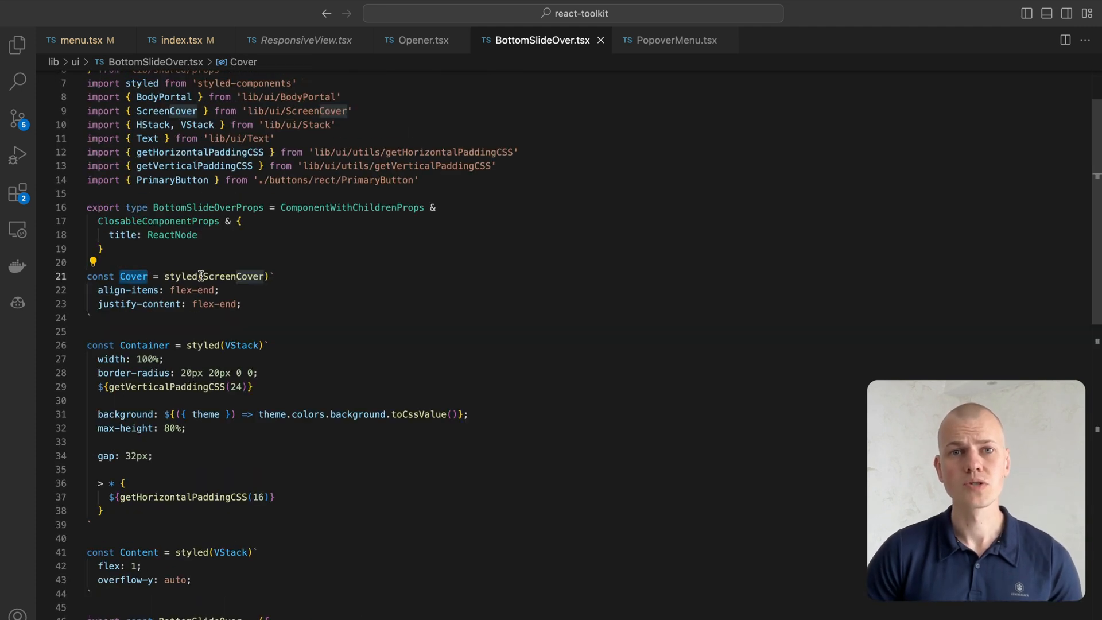
pyautogui.click(215, 277)
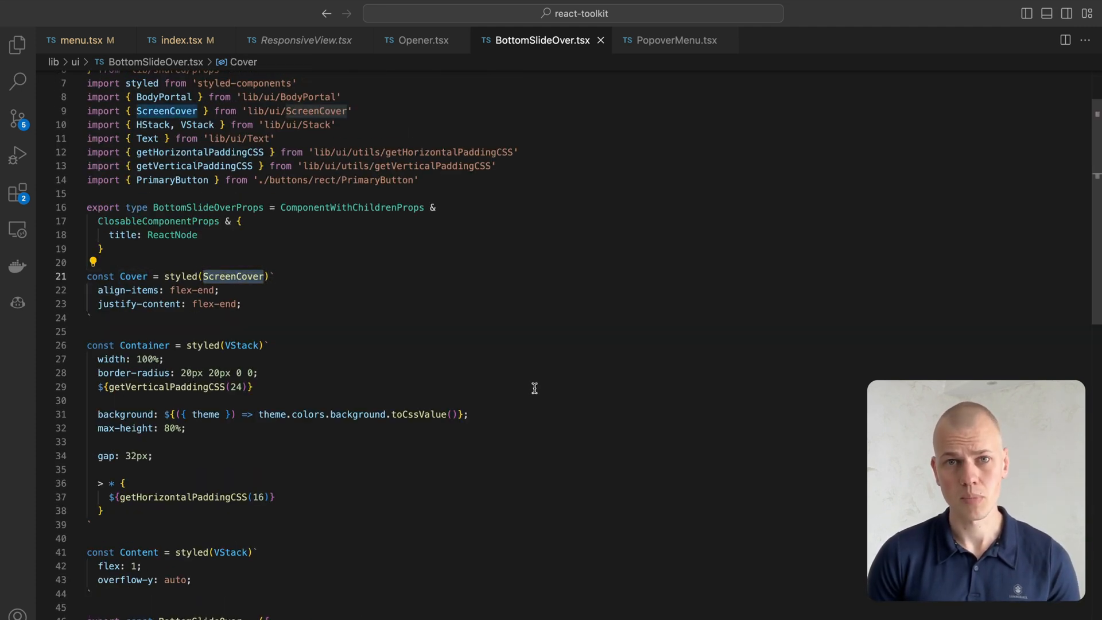